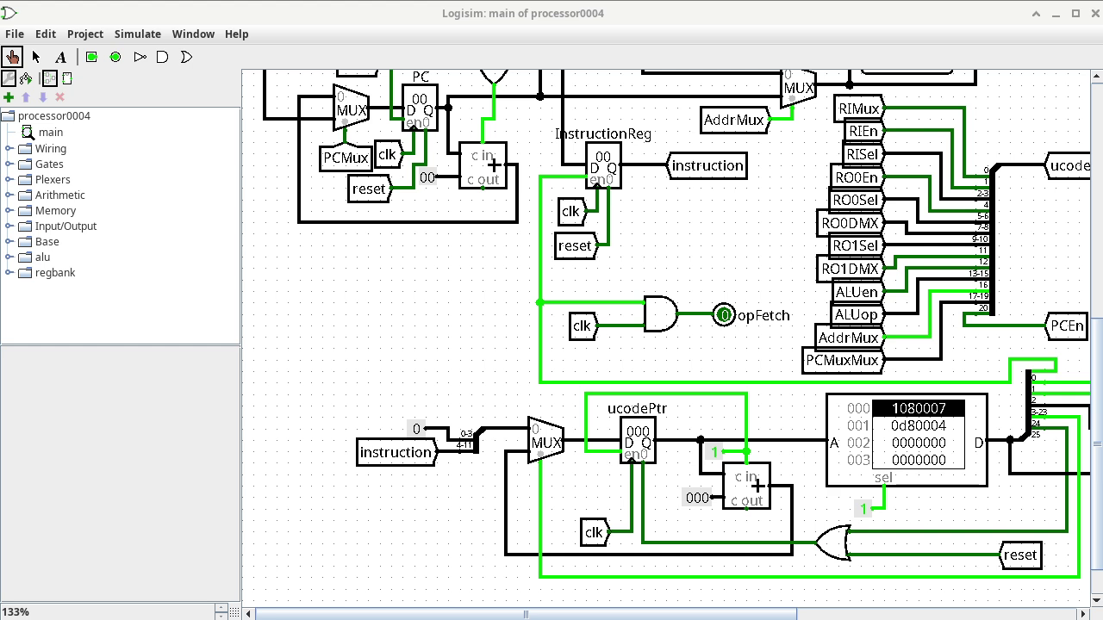
Scroll right and up to show the RAM, its RAMSel, RAMLd and RAMClk signals, and the PC multiplexer
click(1048, 614)
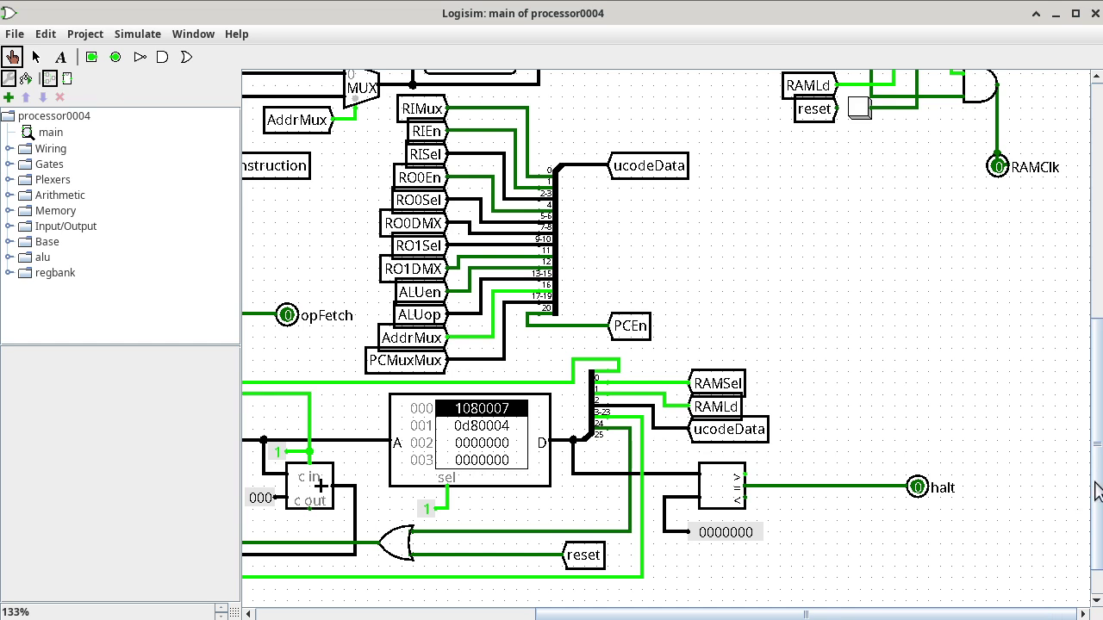
drag(1096, 489, 1084, 324)
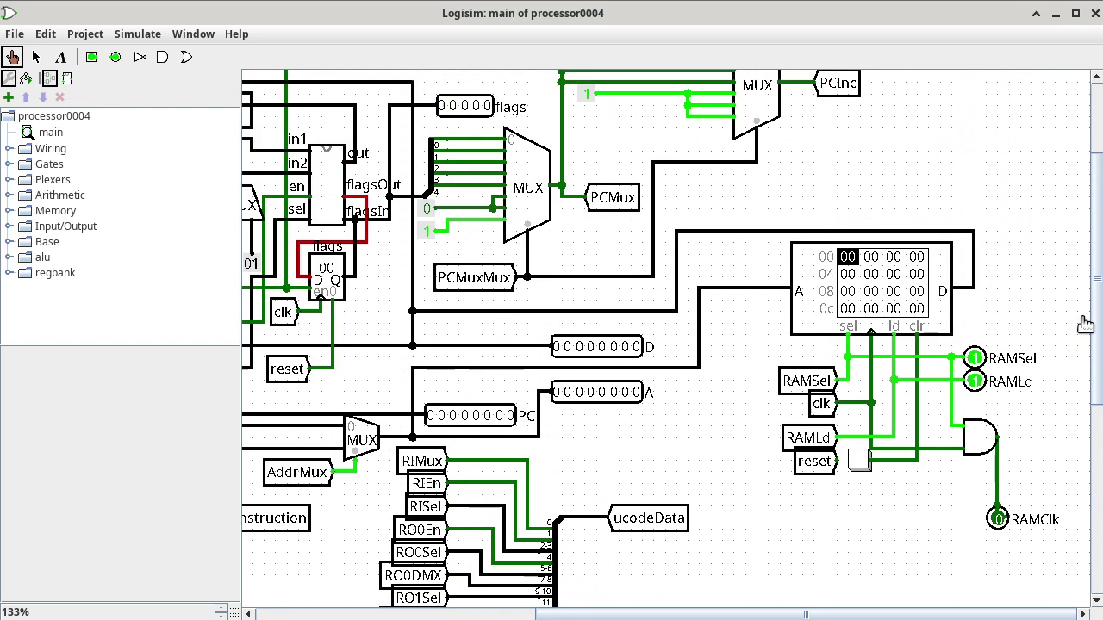
Open the Help > Library Reference window centred and enlarged, with the Memory library expanded
click(245, 39)
click(261, 93)
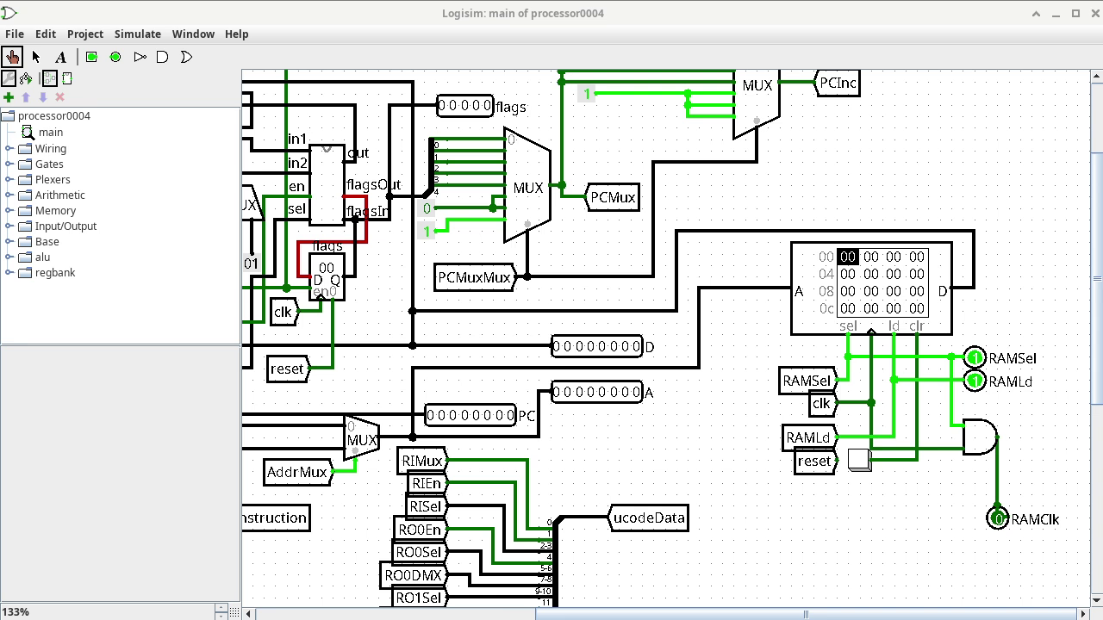
drag(31, 194, 399, 22)
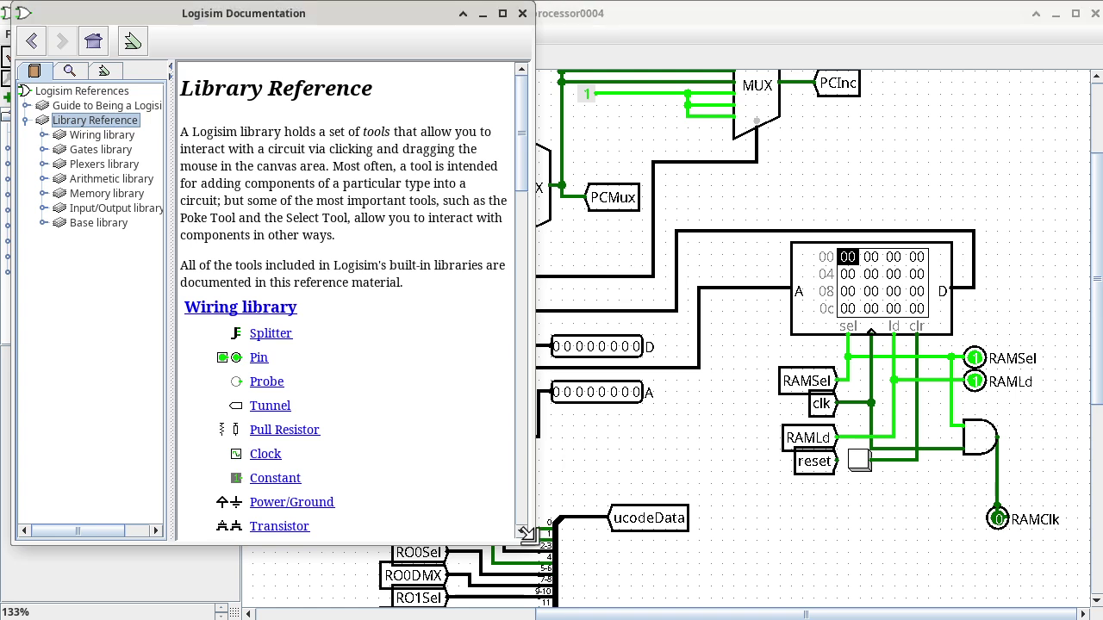
drag(533, 544, 1078, 575)
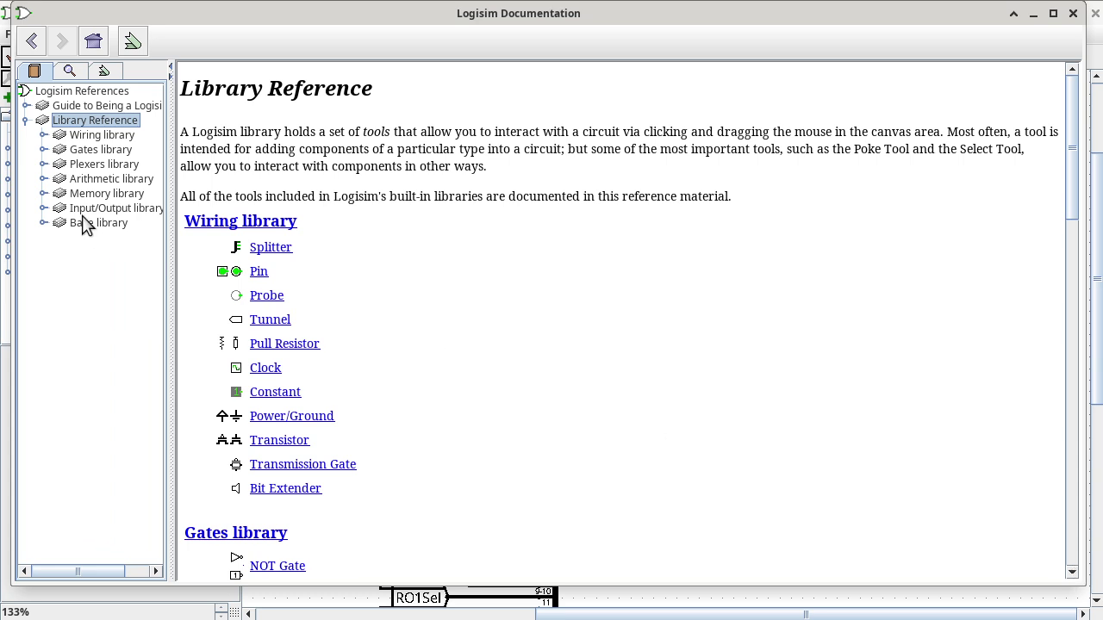
click(44, 195)
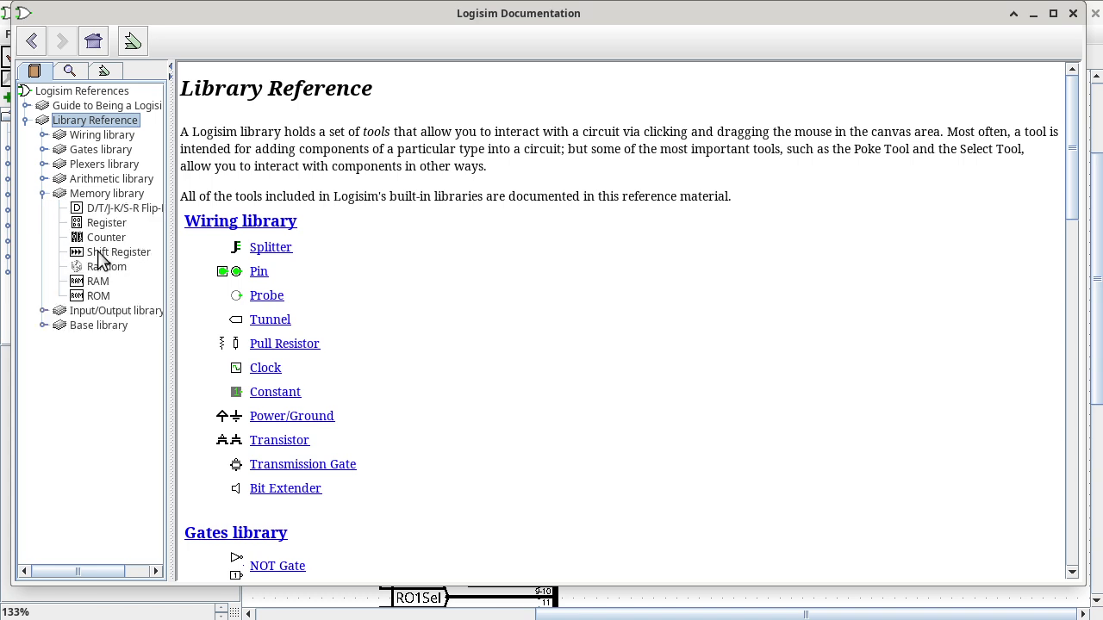
Select RAM under the Memory library to show its reference page
click(100, 286)
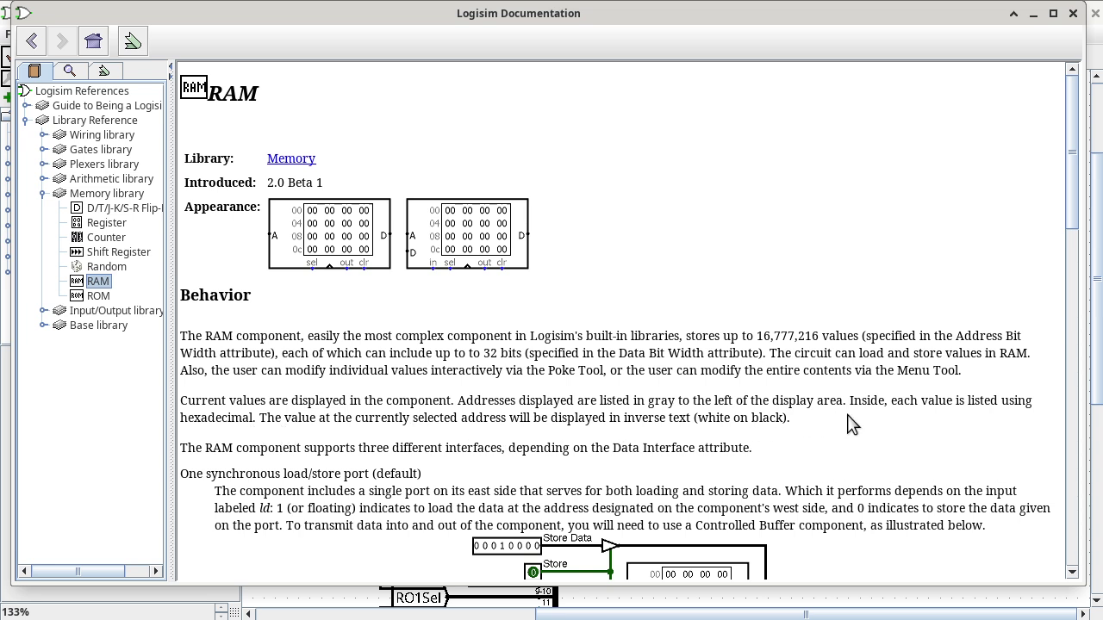
Scroll the RAM page down to the Controlled Buffer load/store diagram and the Pins section
scroll(849, 422, down, 5)
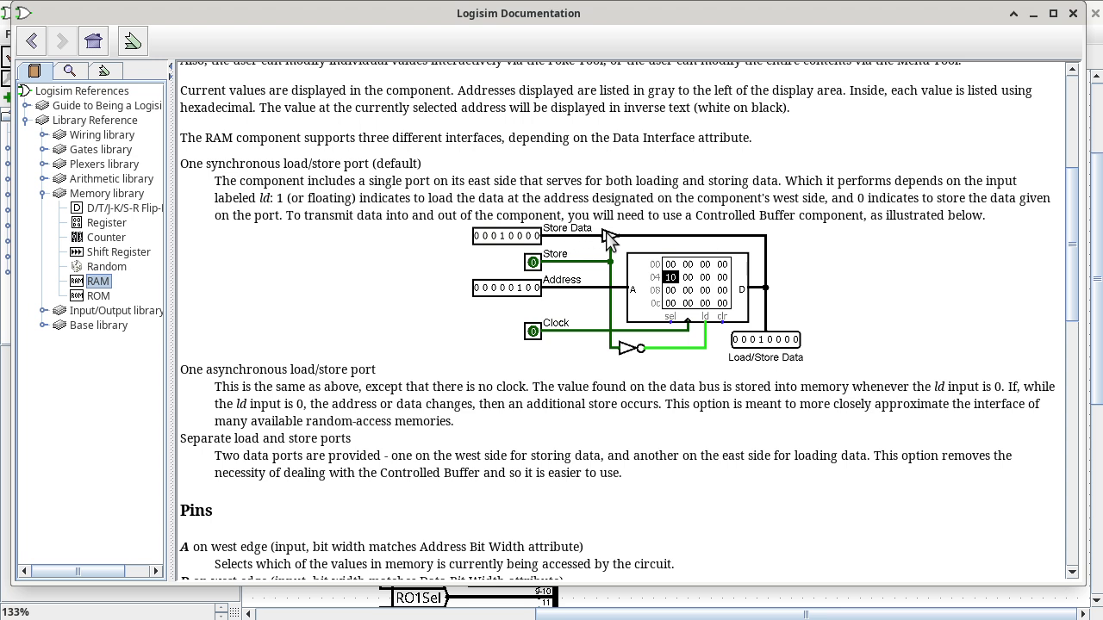
scroll(657, 261, down, 3)
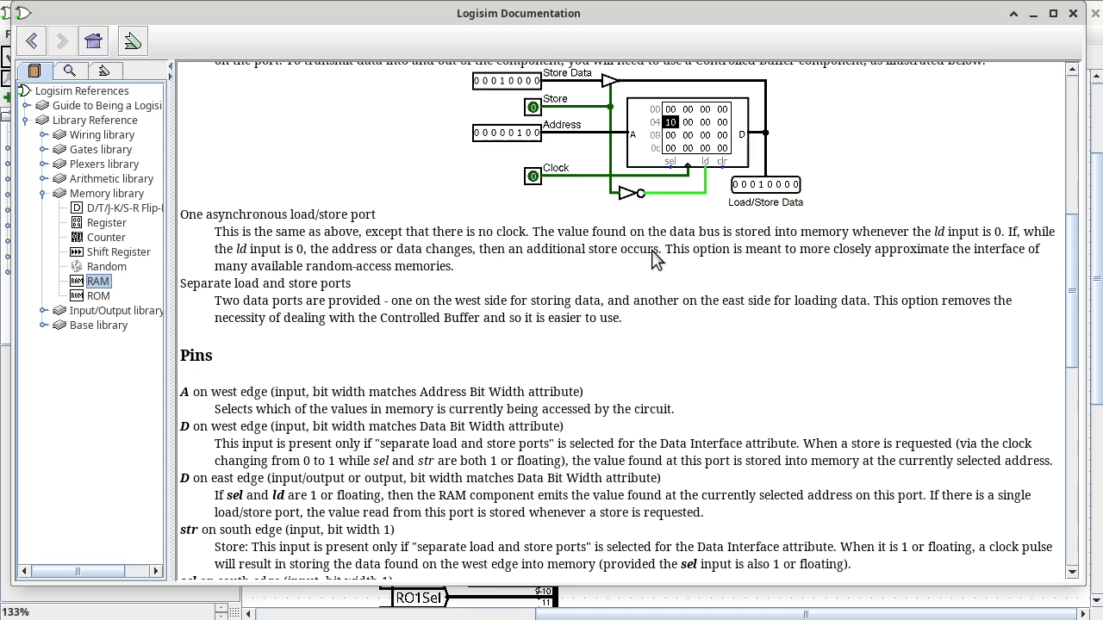
scroll(657, 260, down, 6)
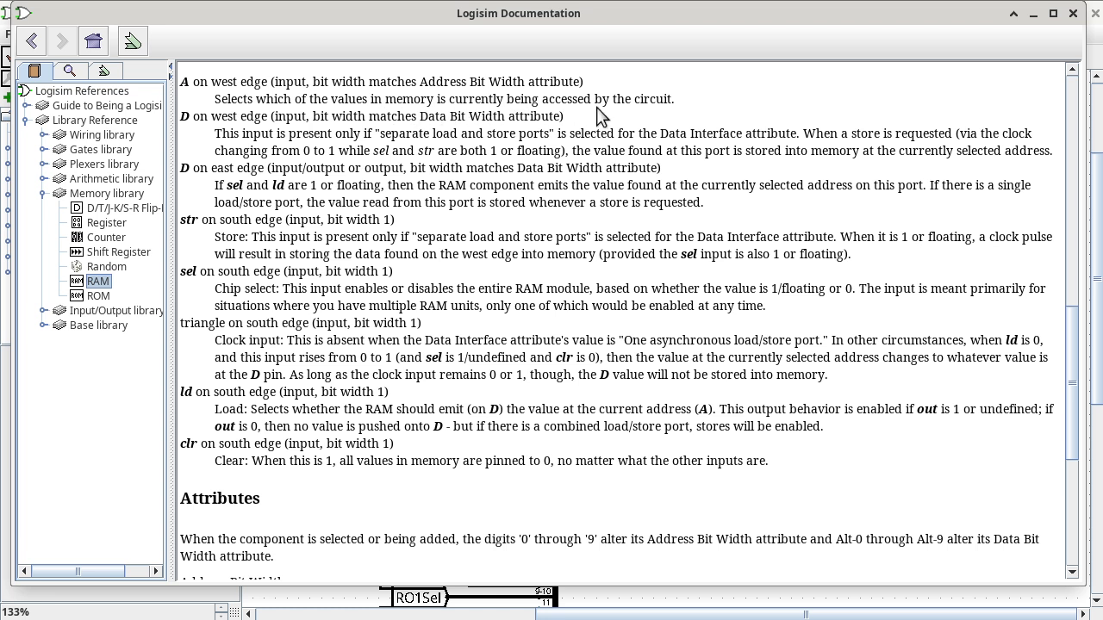
scroll(599, 116, up, 5)
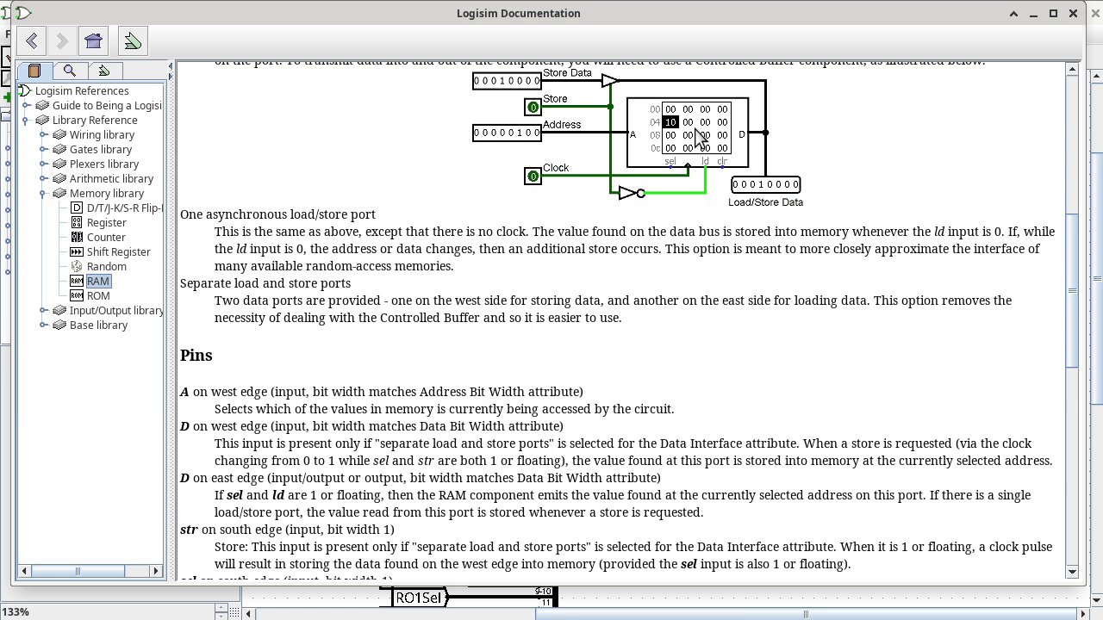
Scroll back up the RAM reference page to its appearance diagrams and Behavior description
scroll(698, 137, up, 4)
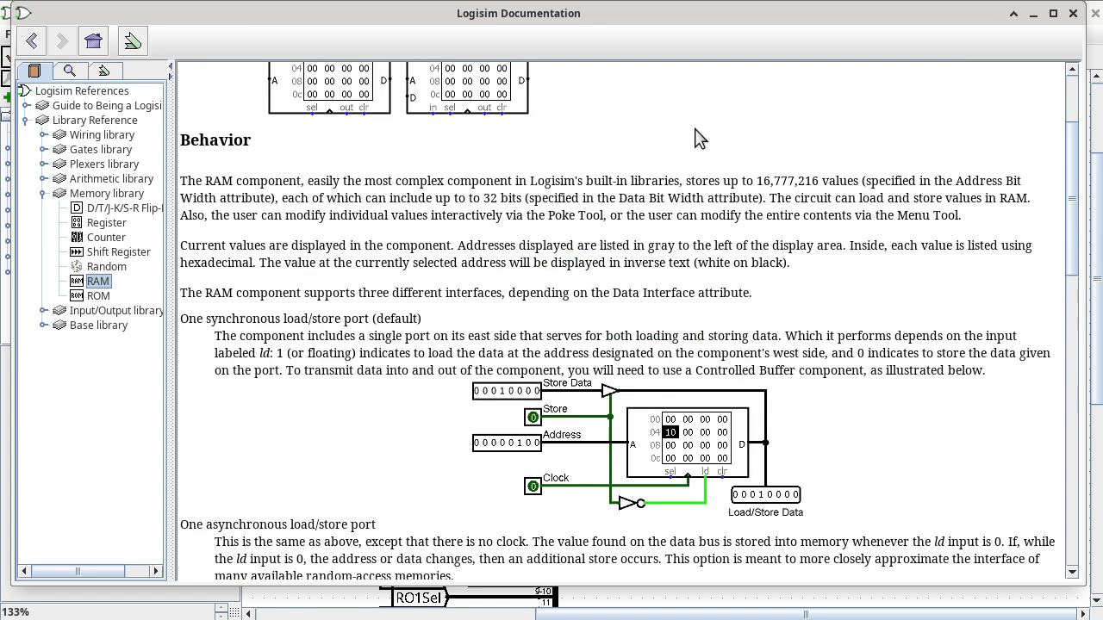
scroll(698, 138, up, 2)
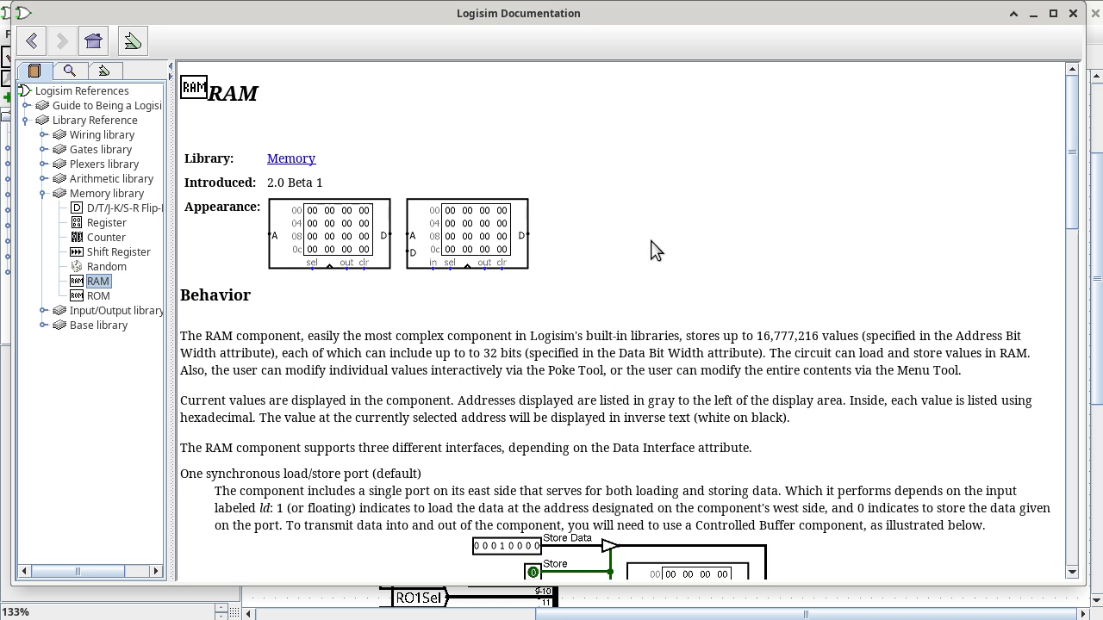
scroll(661, 248, down, 10)
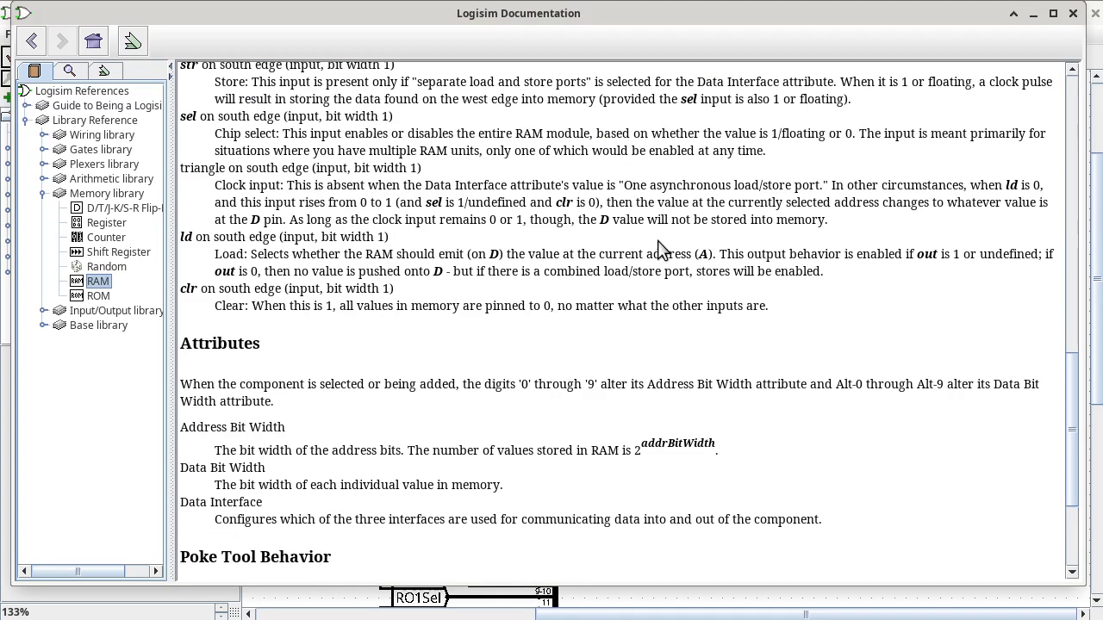
scroll(661, 248, up, 5)
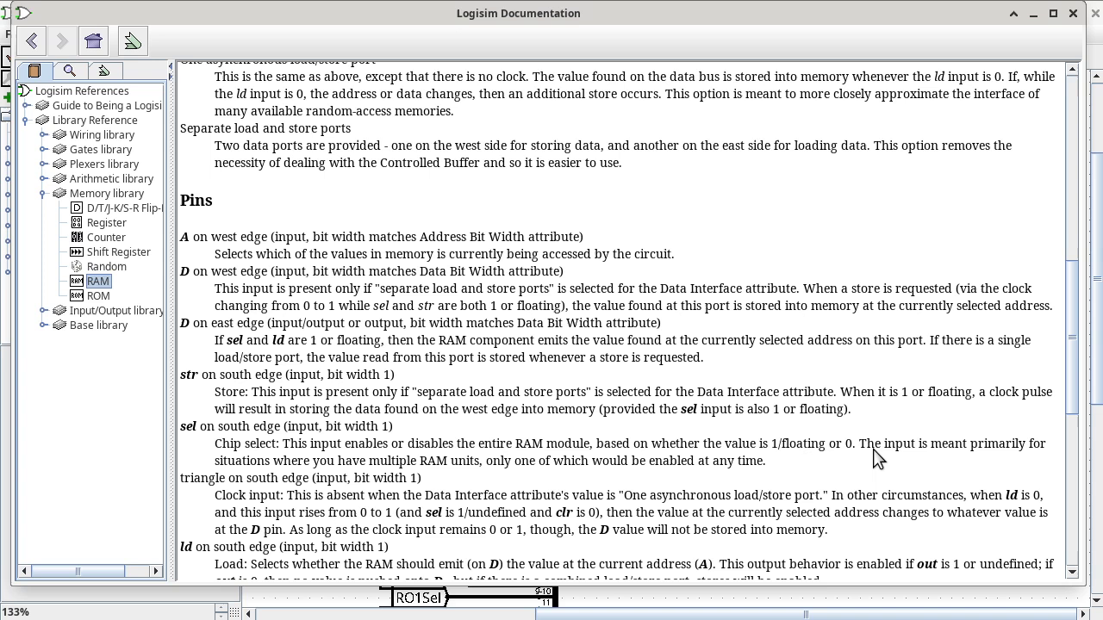
scroll(877, 457, up, 12)
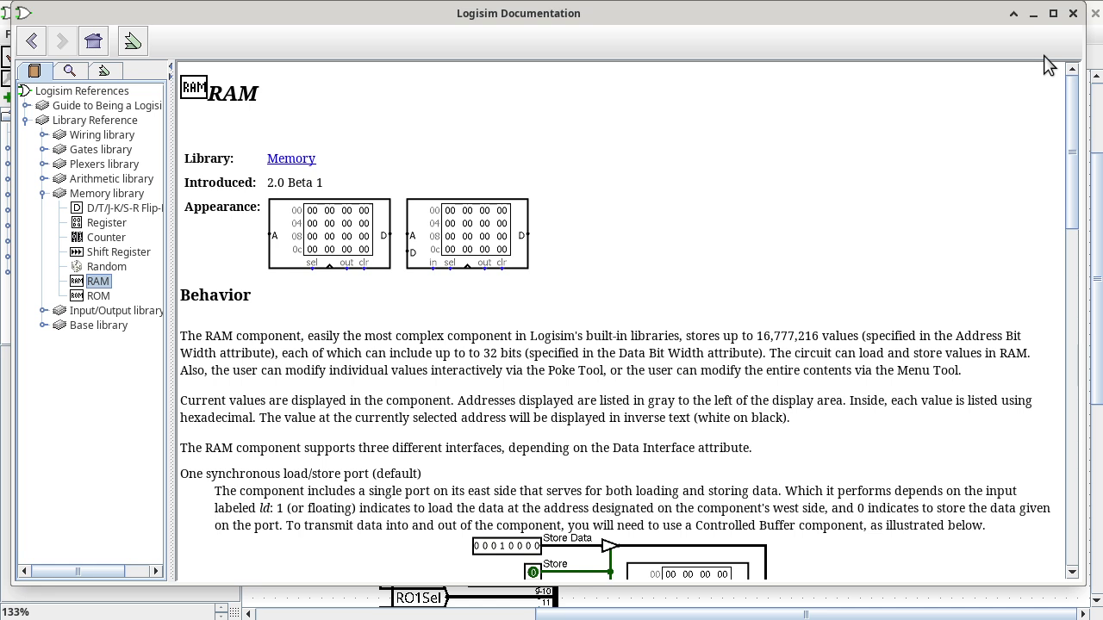
Close the documentation and poke the RAM's sel wire to show its value of 1
click(1073, 15)
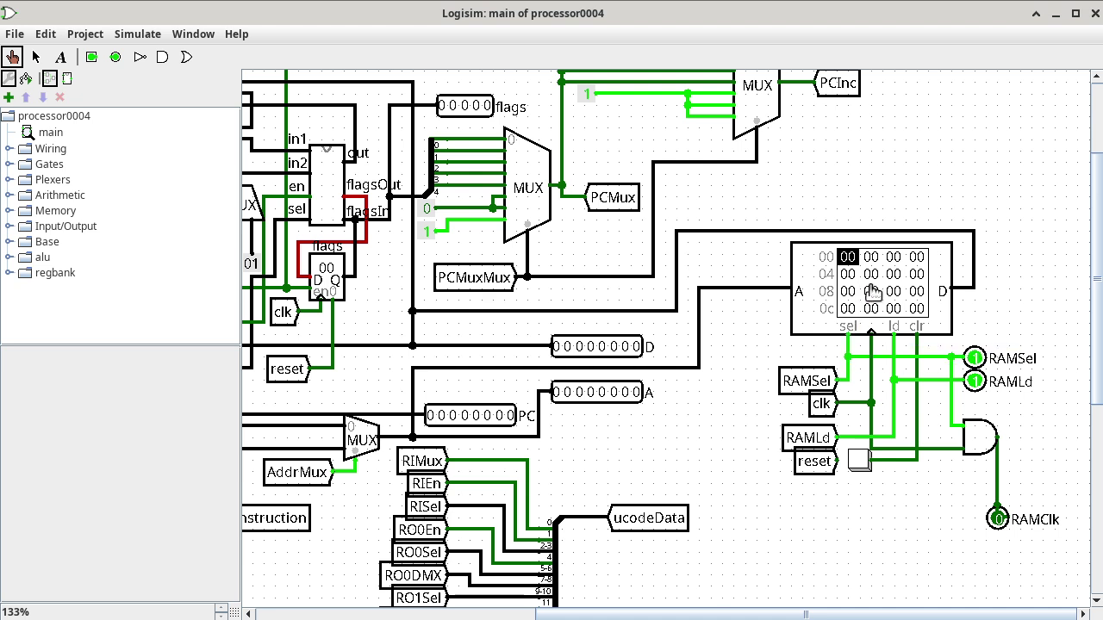
click(853, 352)
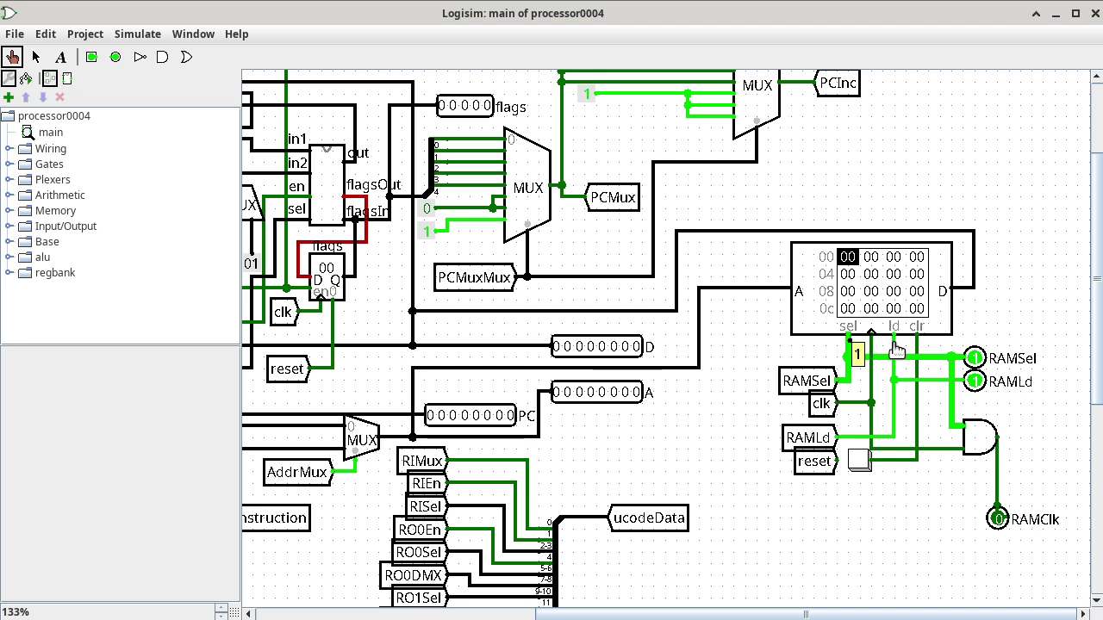
Poke the RAM's ld wire (1) and its A address input wire (0000 0000)
click(897, 346)
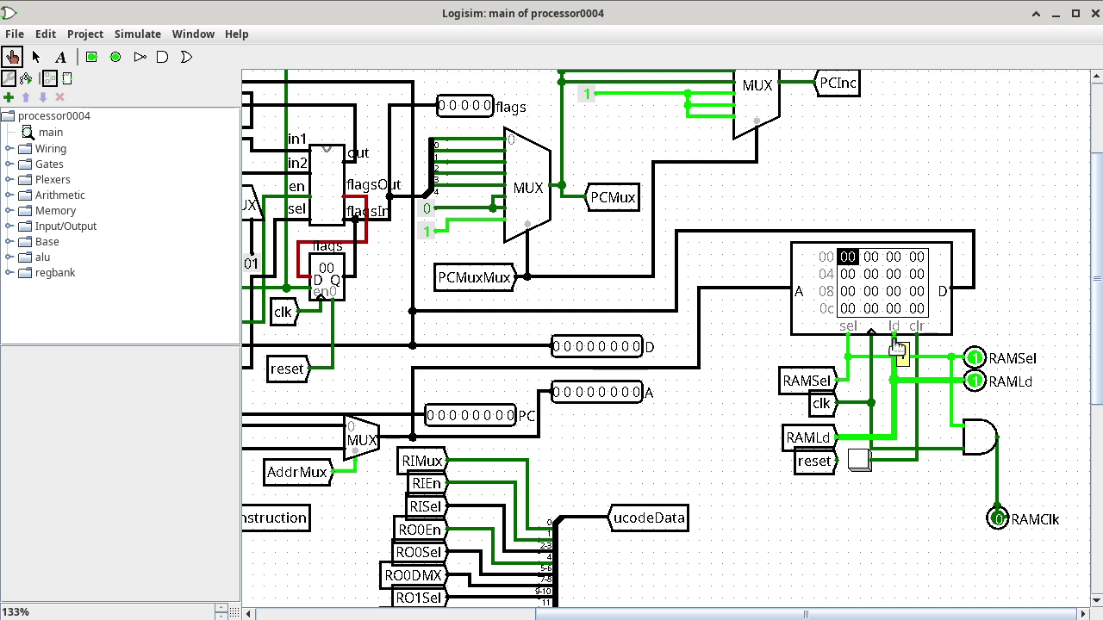
click(785, 290)
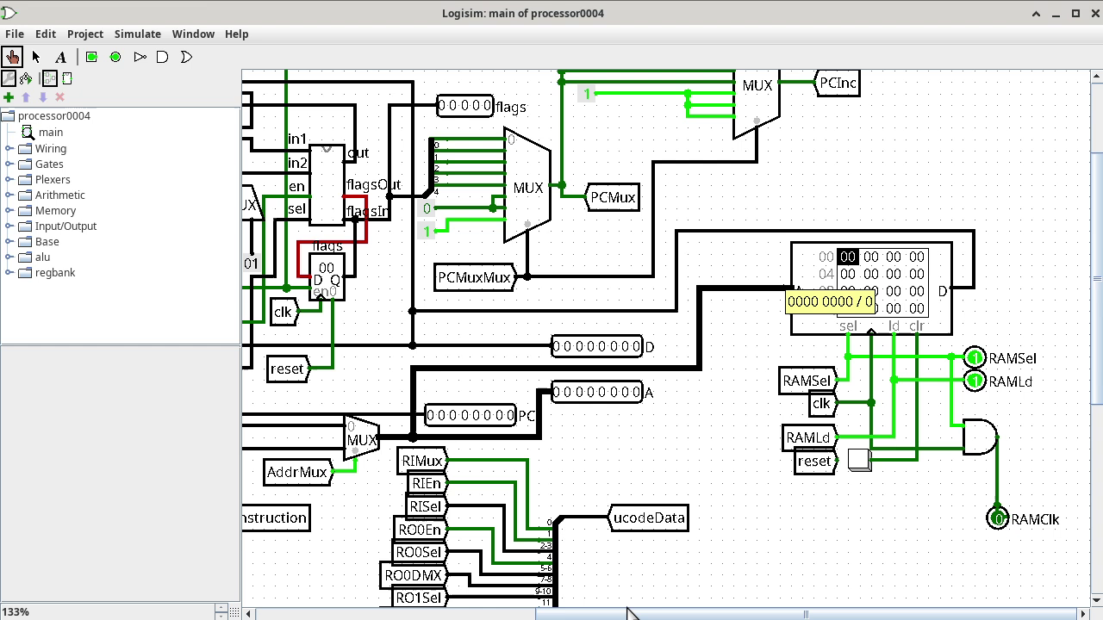
Scroll left to show the PC, InstructionReg and the address MUX with AddrMux at 1
drag(626, 615, 448, 617)
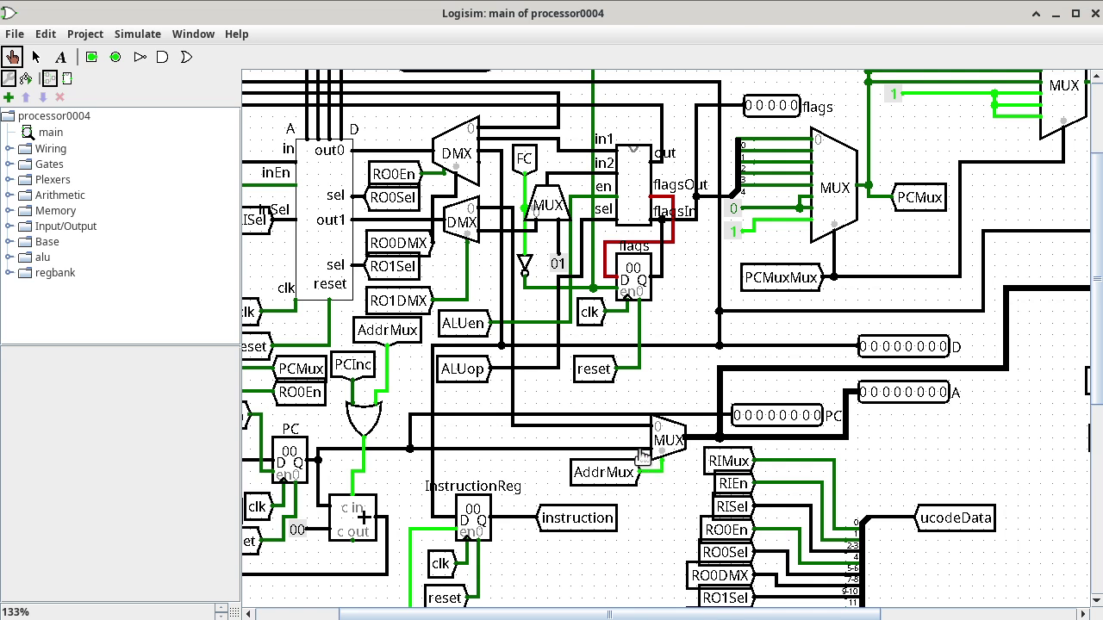
Poke the PC-to-MUX wire, then the RAM's A input wire, both reading 0000 0000
click(642, 453)
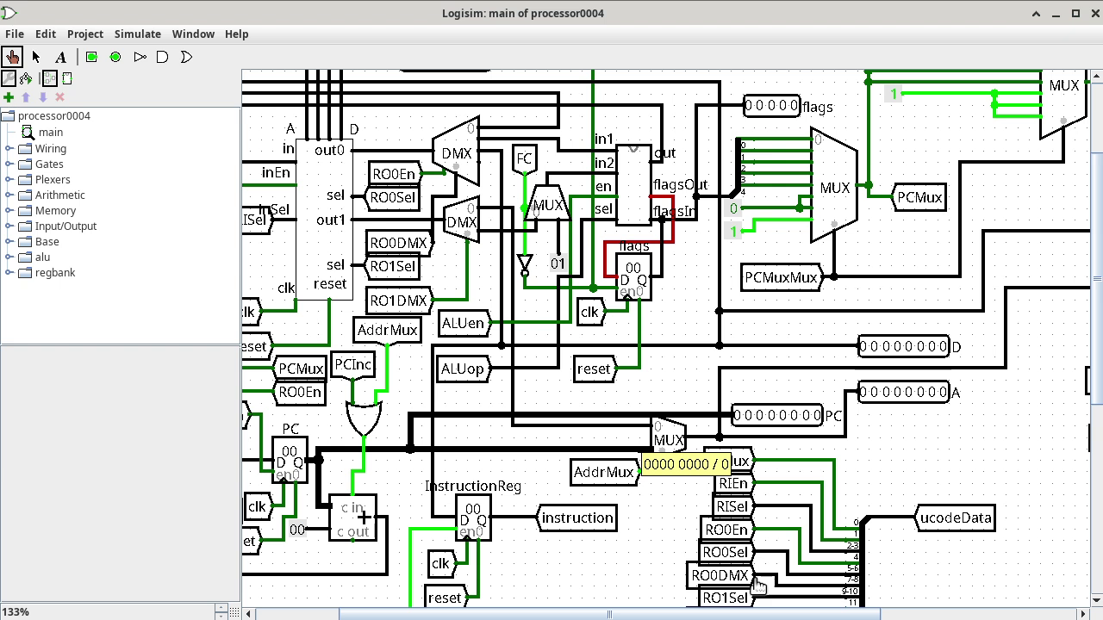
drag(755, 615, 672, 617)
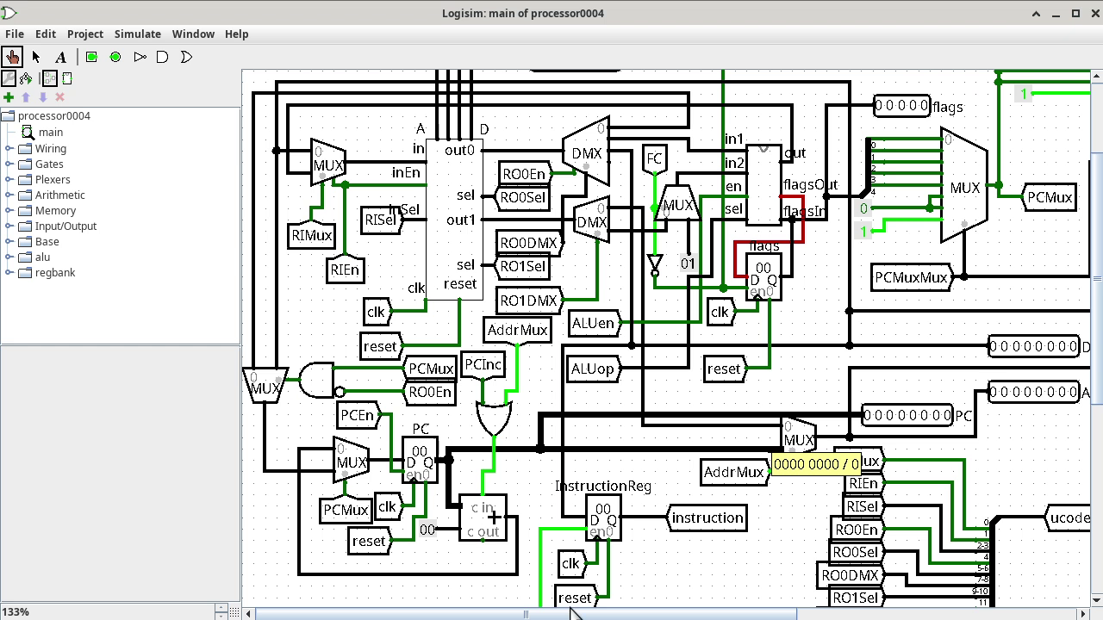
drag(624, 615, 825, 615)
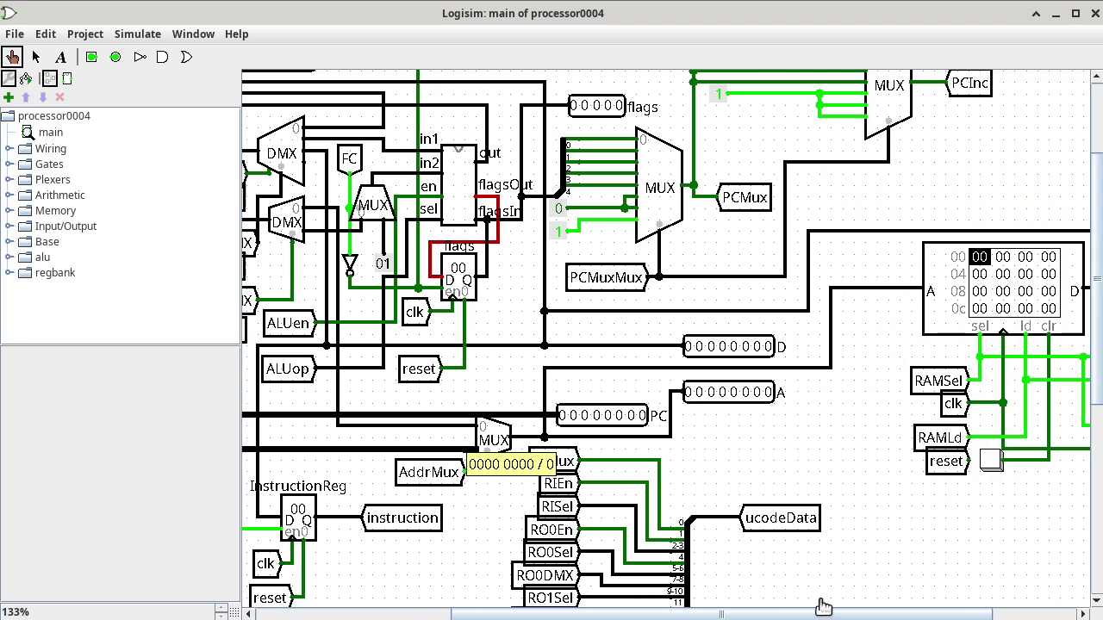
click(902, 293)
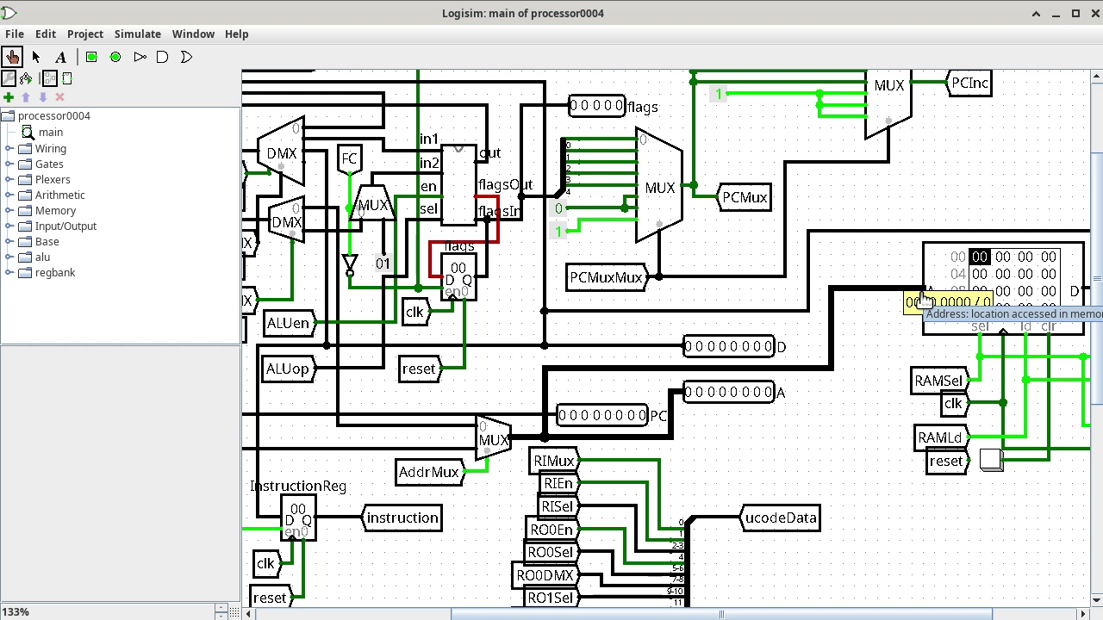
Poke the RAMSel/RAMLd wiring, then the RAM's D data line, which reads 0000 0000
click(1022, 615)
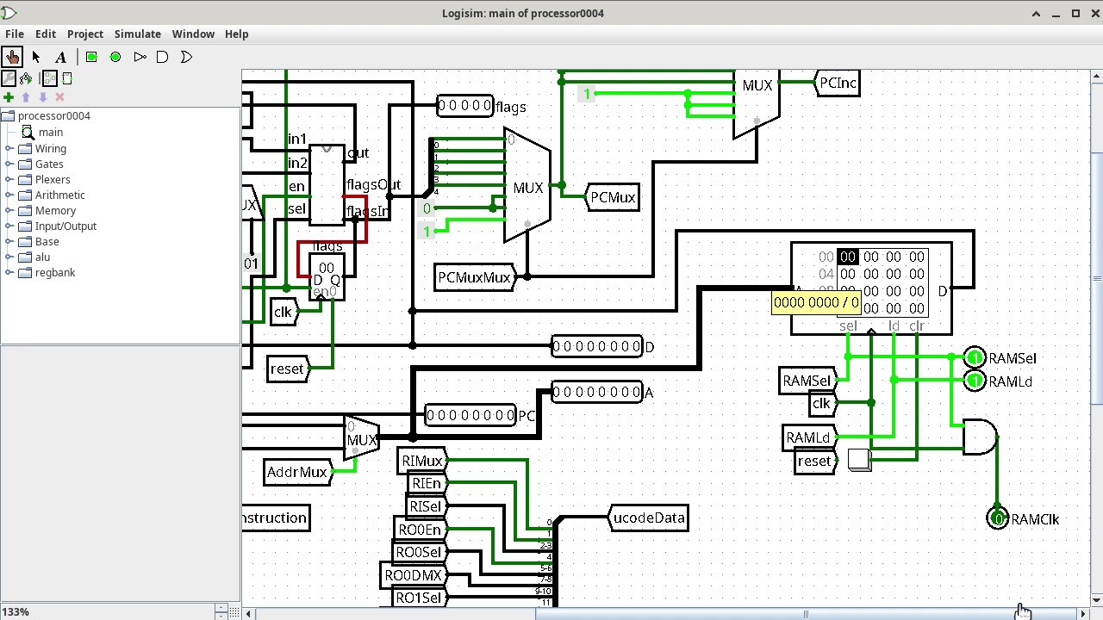
click(847, 380)
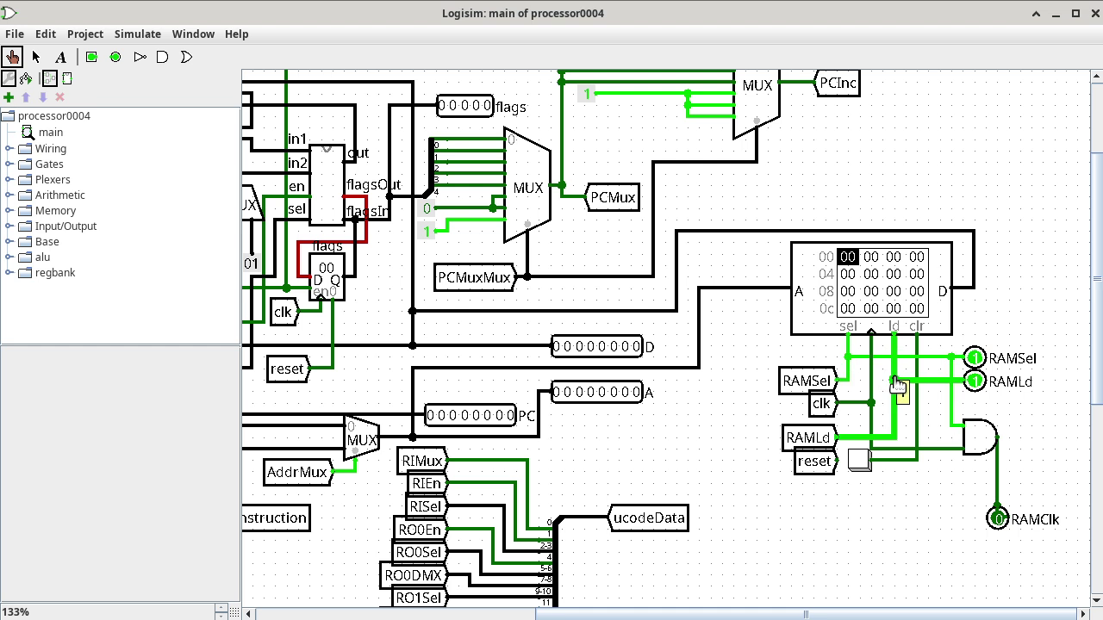
click(764, 296)
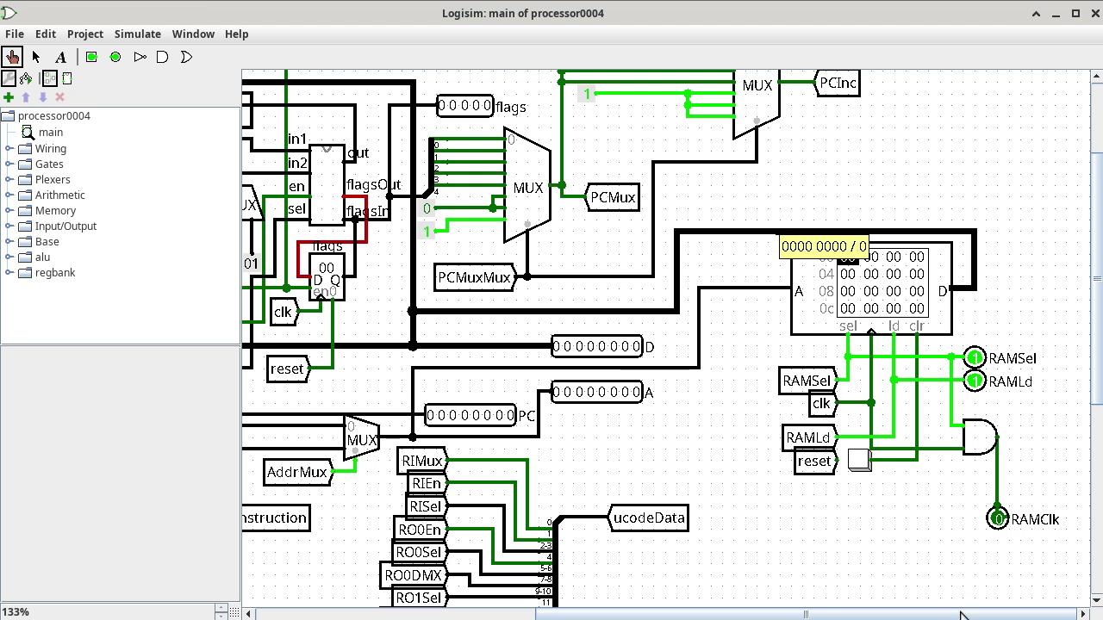
drag(961, 613, 958, 613)
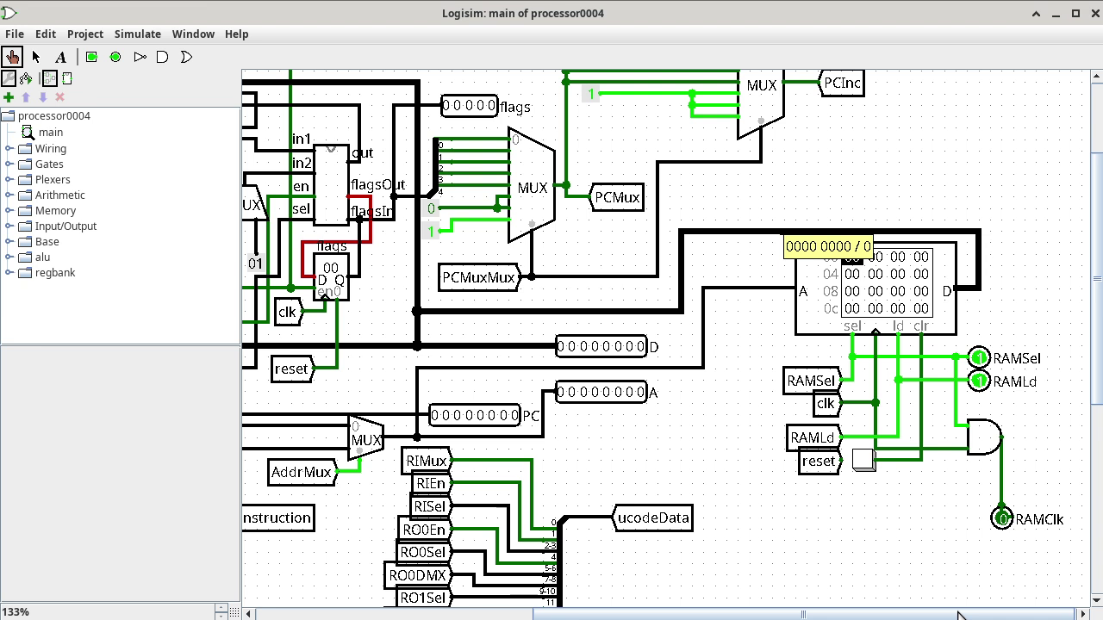
drag(961, 612, 734, 613)
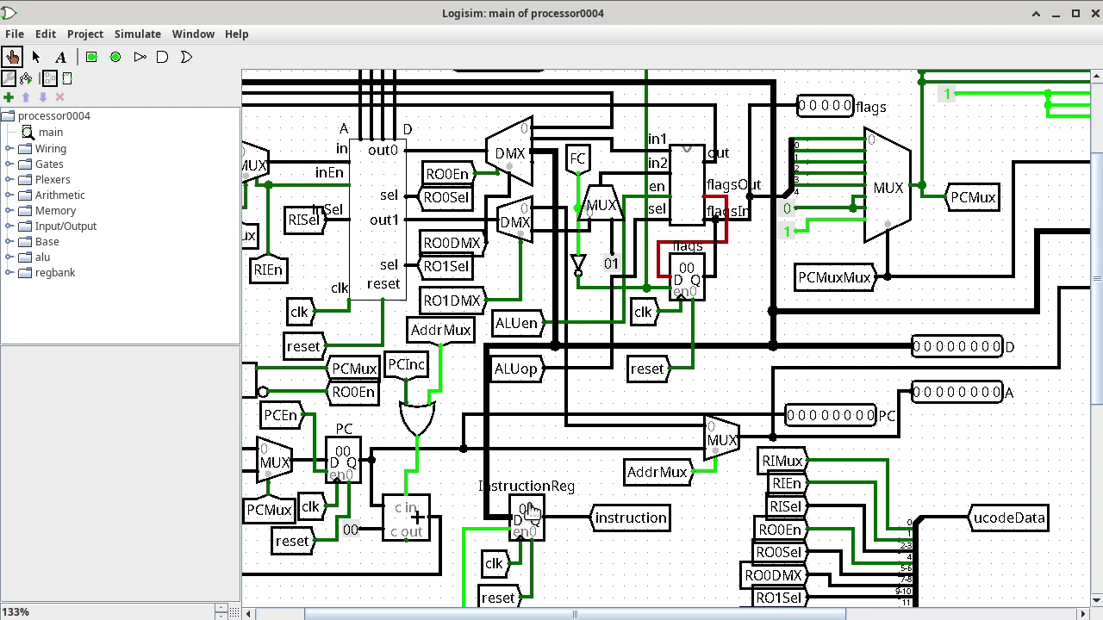
click(855, 613)
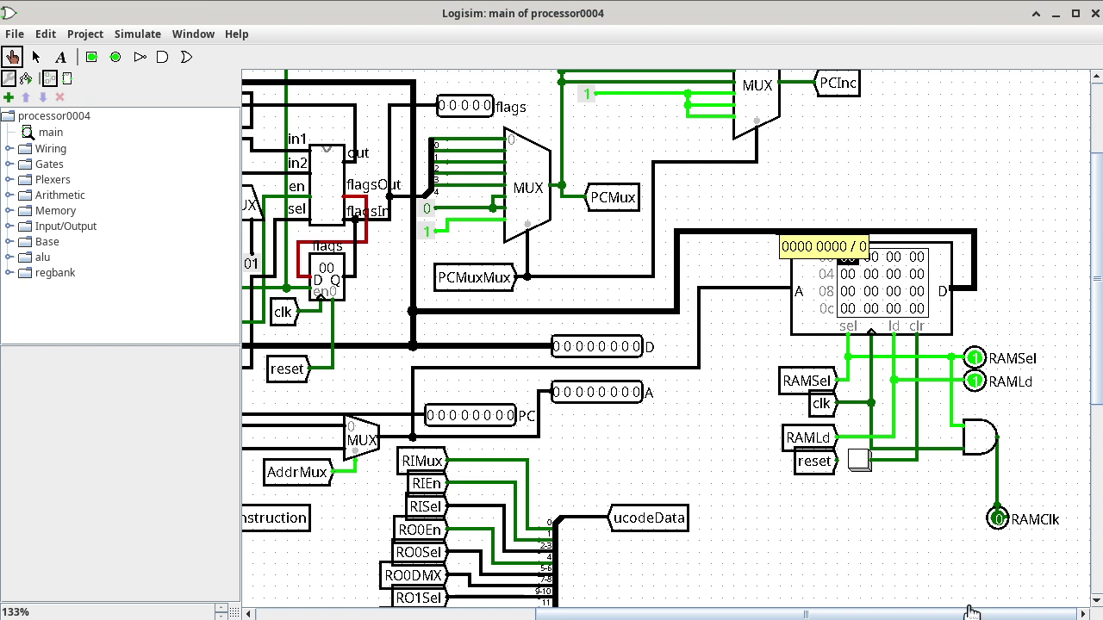
Scroll the canvas left to show InstructionReg, which holds 00 with enable at 0
drag(970, 617, 712, 617)
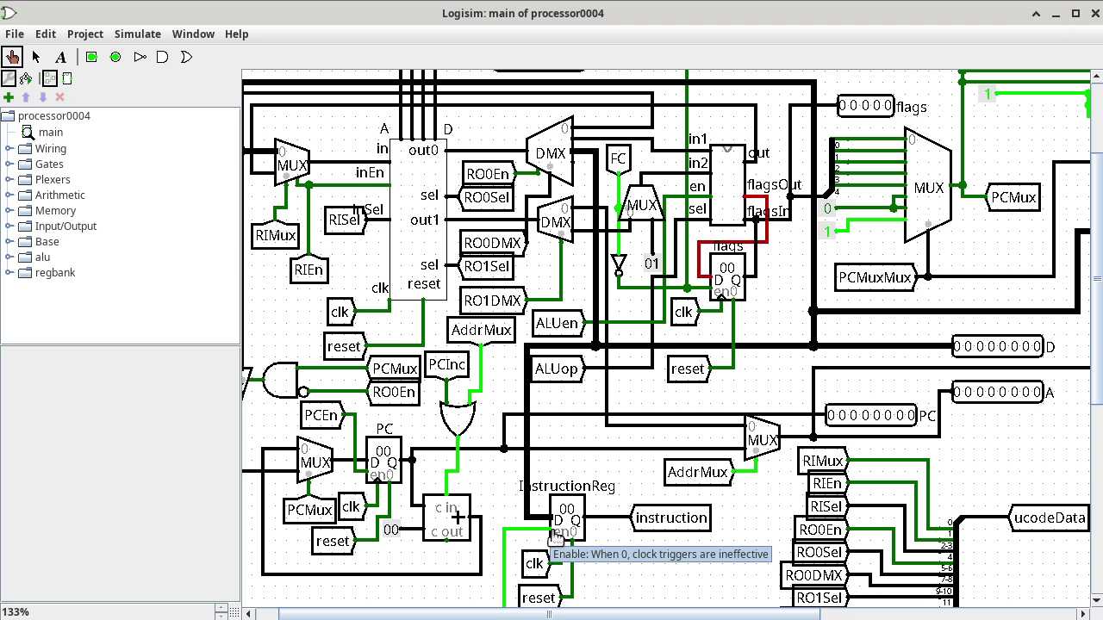
click(236, 36)
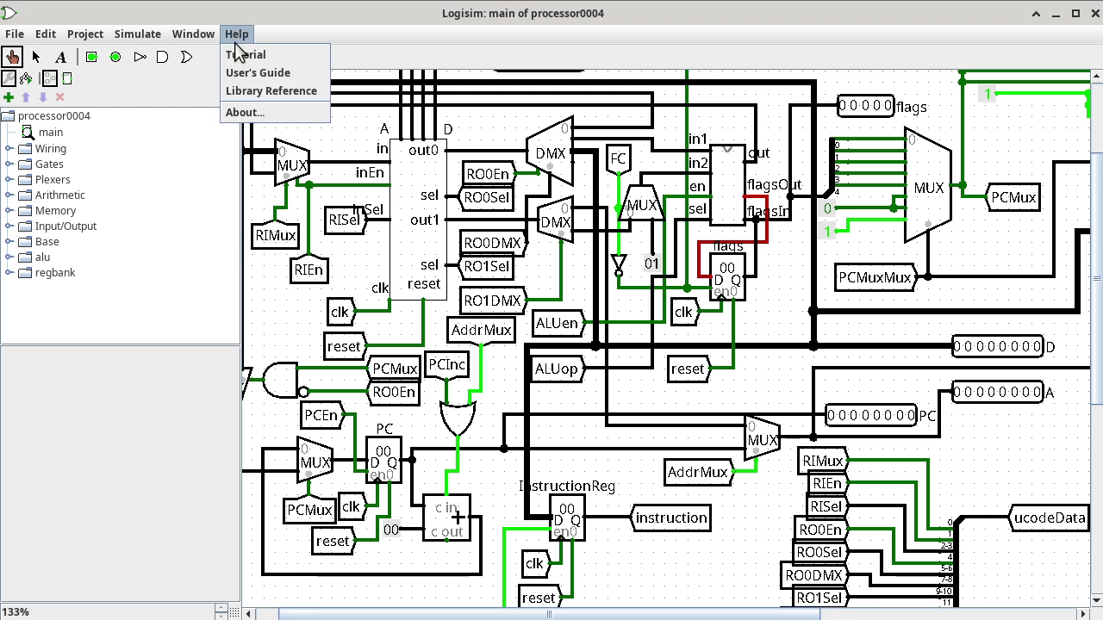
click(251, 90)
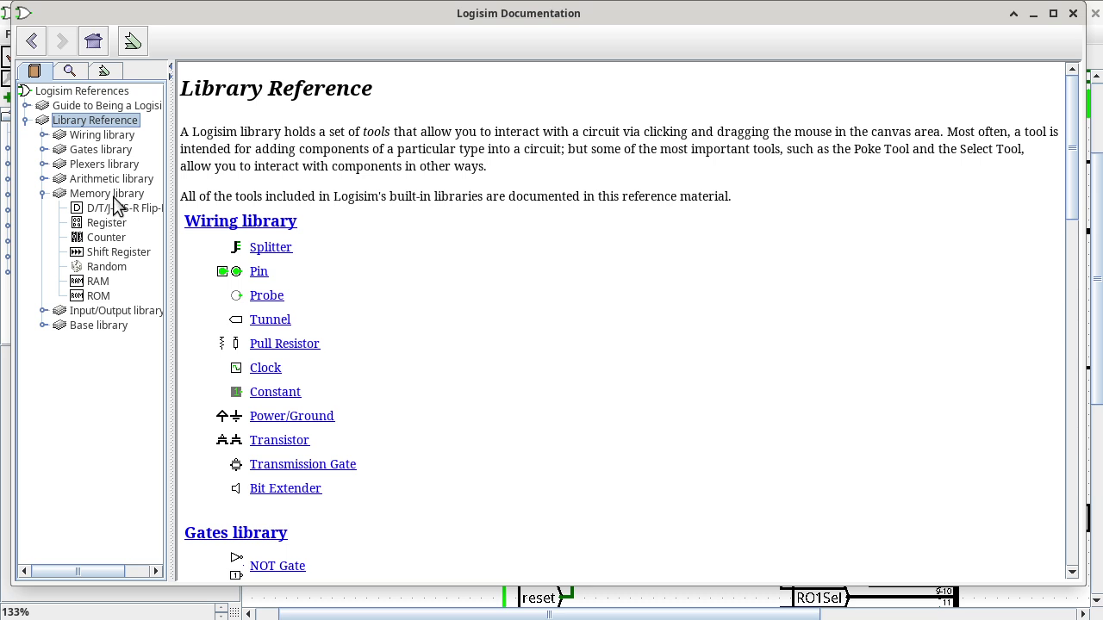
click(115, 223)
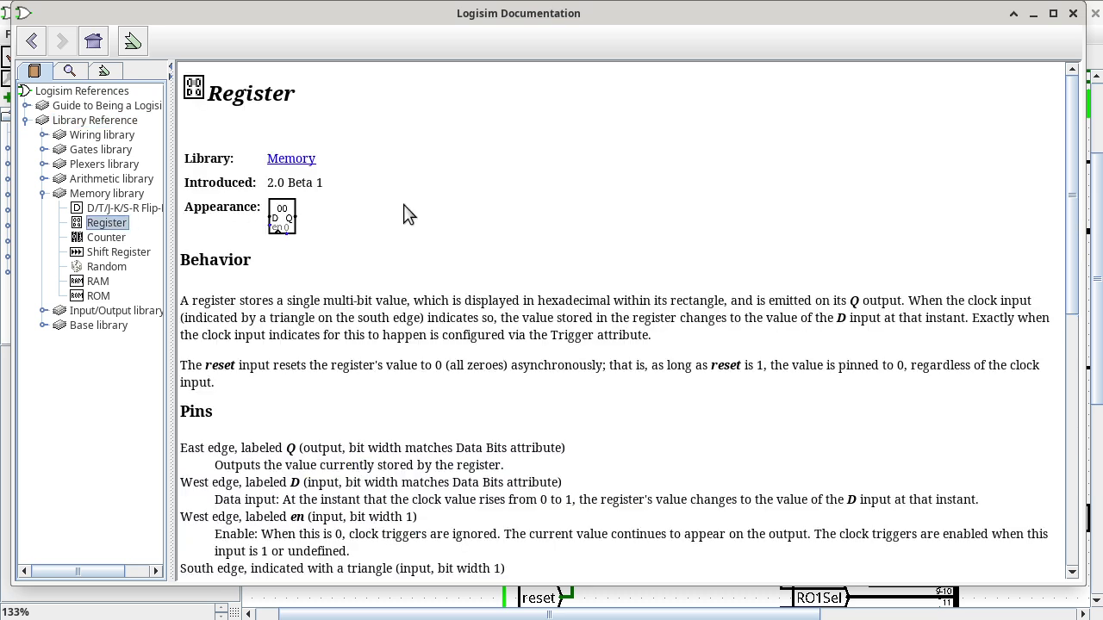
scroll(481, 284, down, 5)
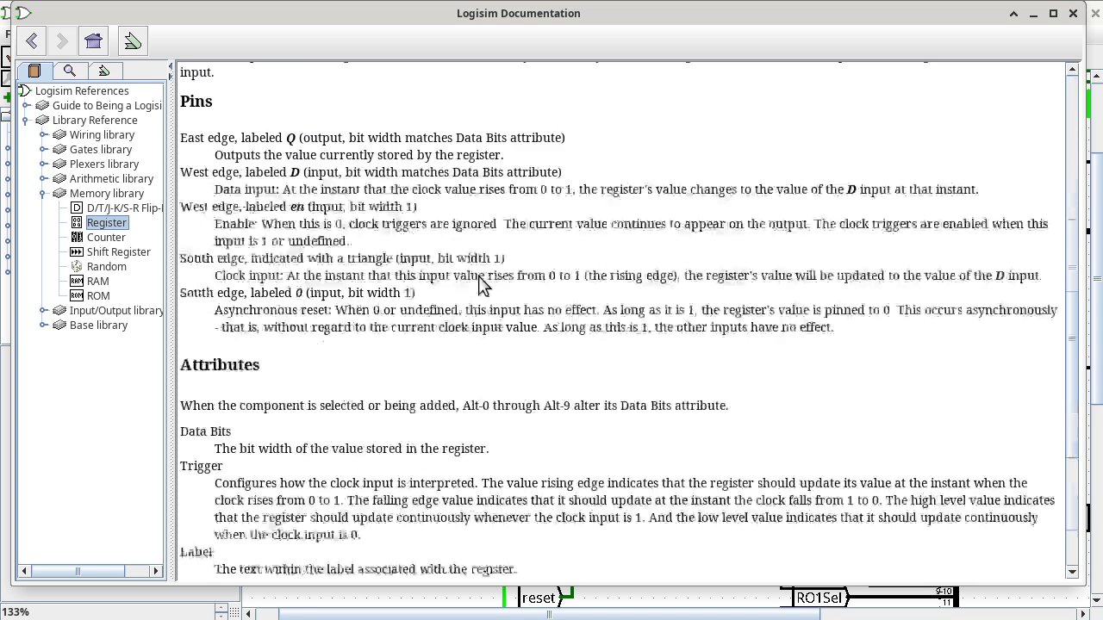
scroll(481, 285, down, 3)
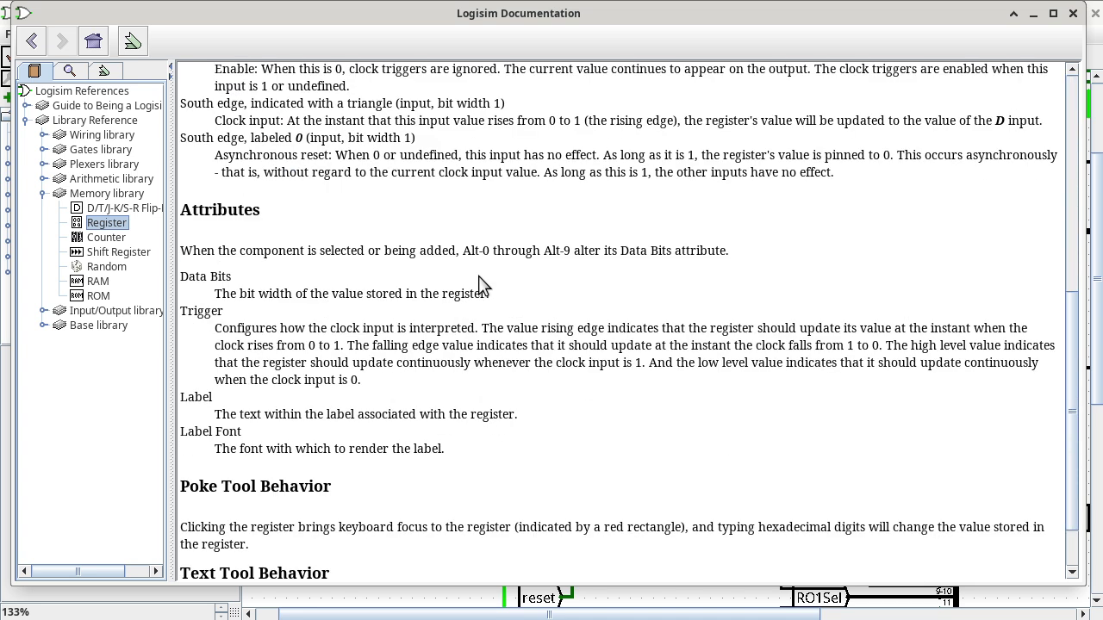
scroll(481, 284, up, 9)
scroll(481, 285, down, 4)
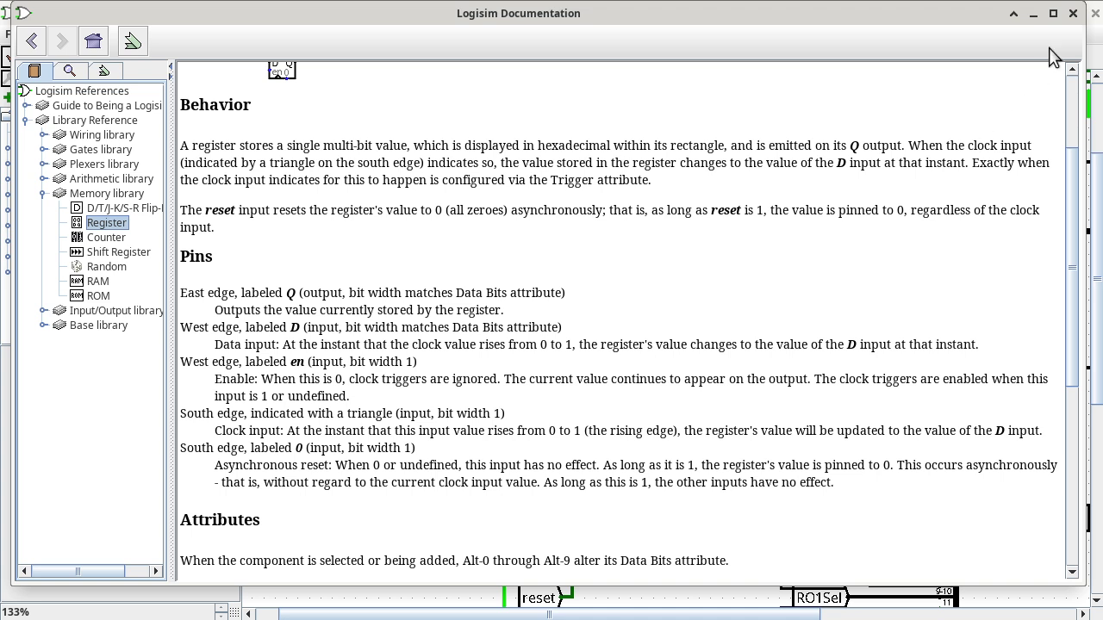
click(1074, 14)
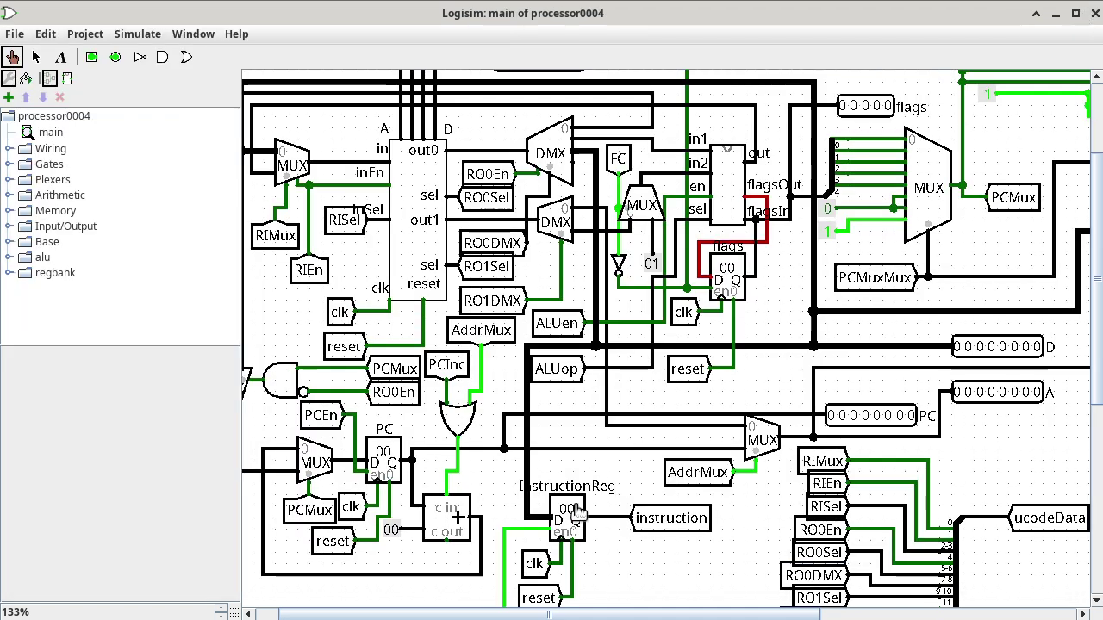